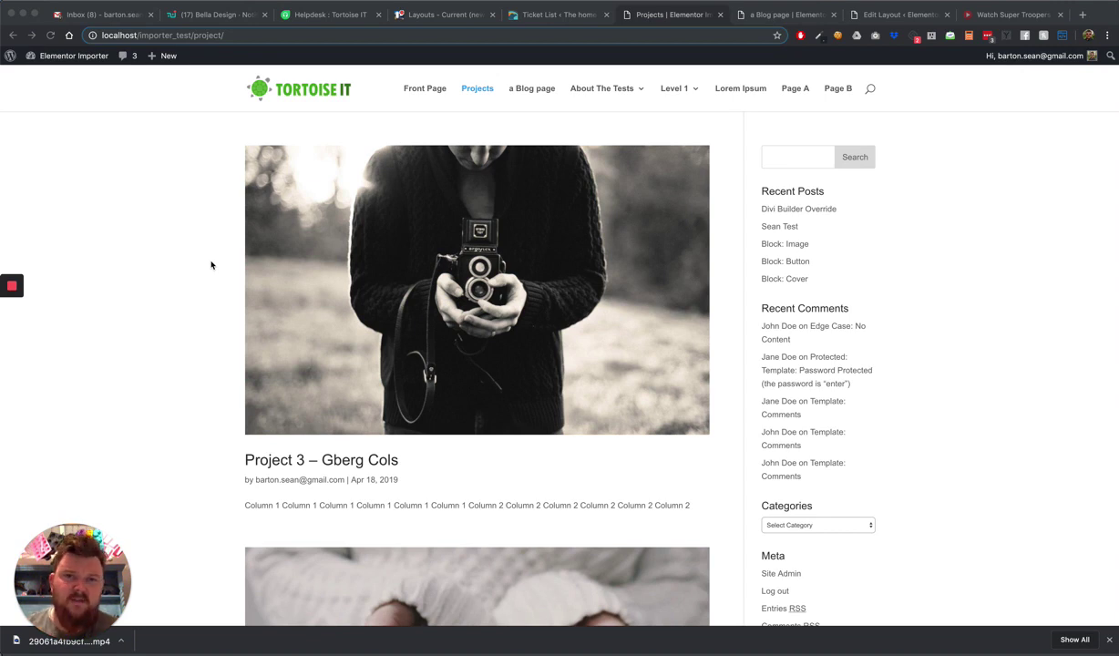
# - Open the WordPress admin dashboard of the Elementor Importer site
pyautogui.click(51, 58)
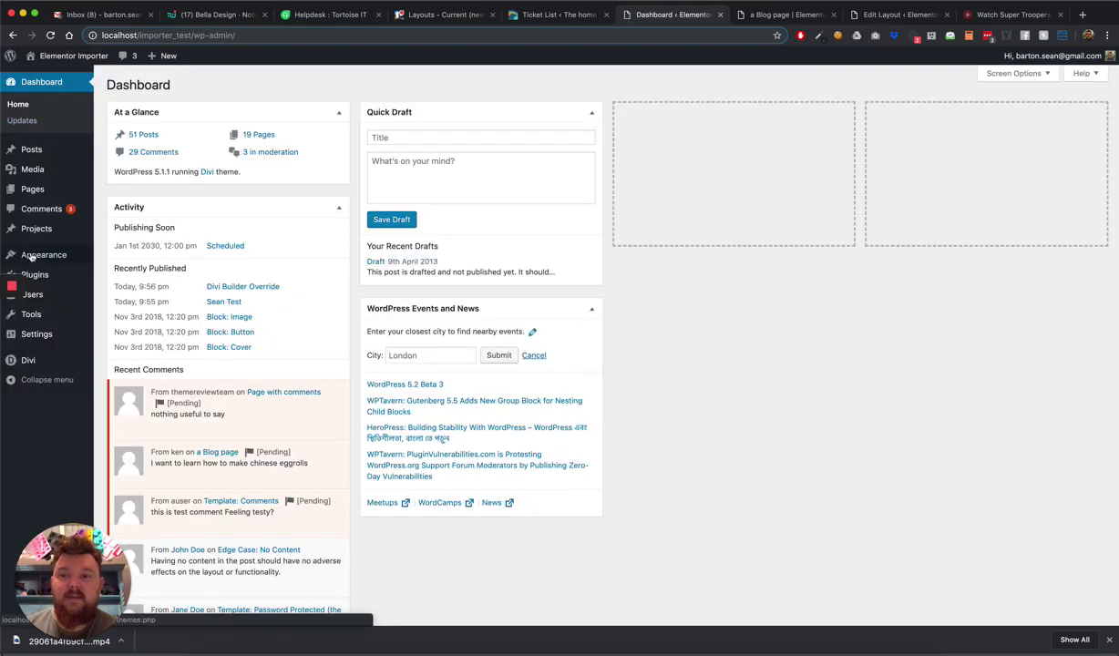
pyautogui.moveTo(23, 228)
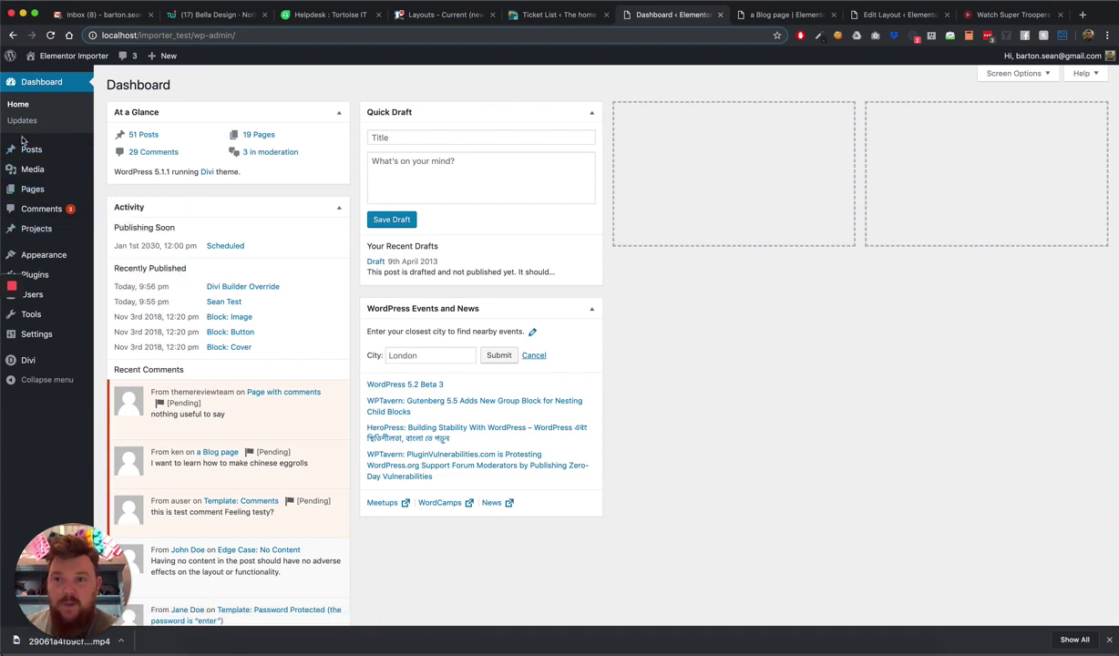
pyautogui.moveTo(53, 179)
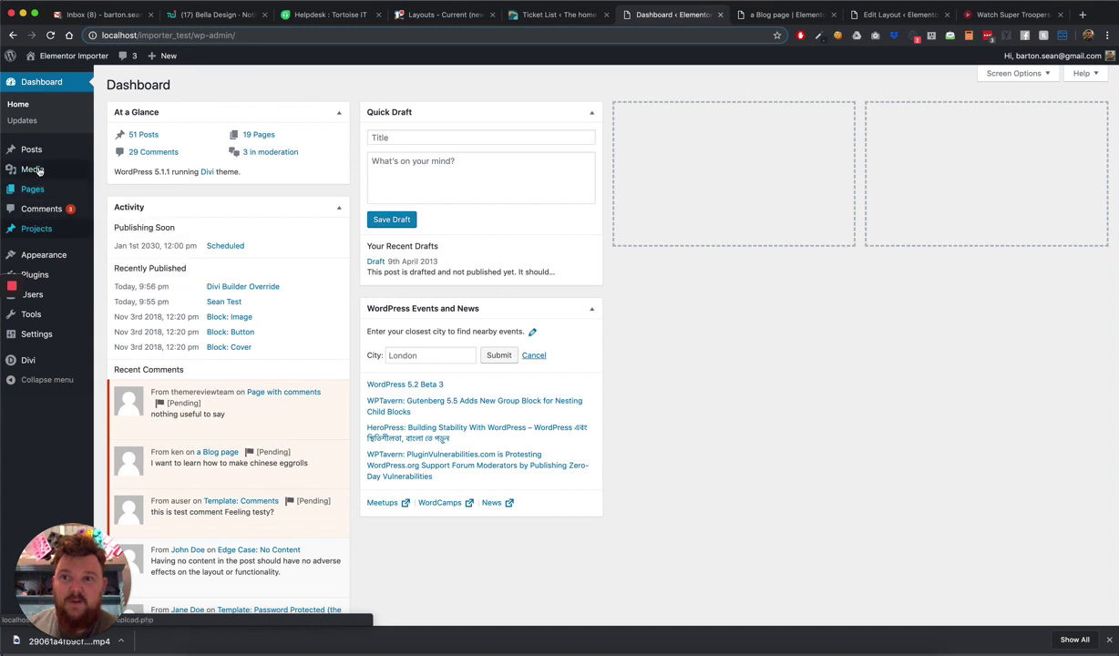
# - Visit the site's front end and examine the default layout of the Projects archive page
pyautogui.click(93, 57)
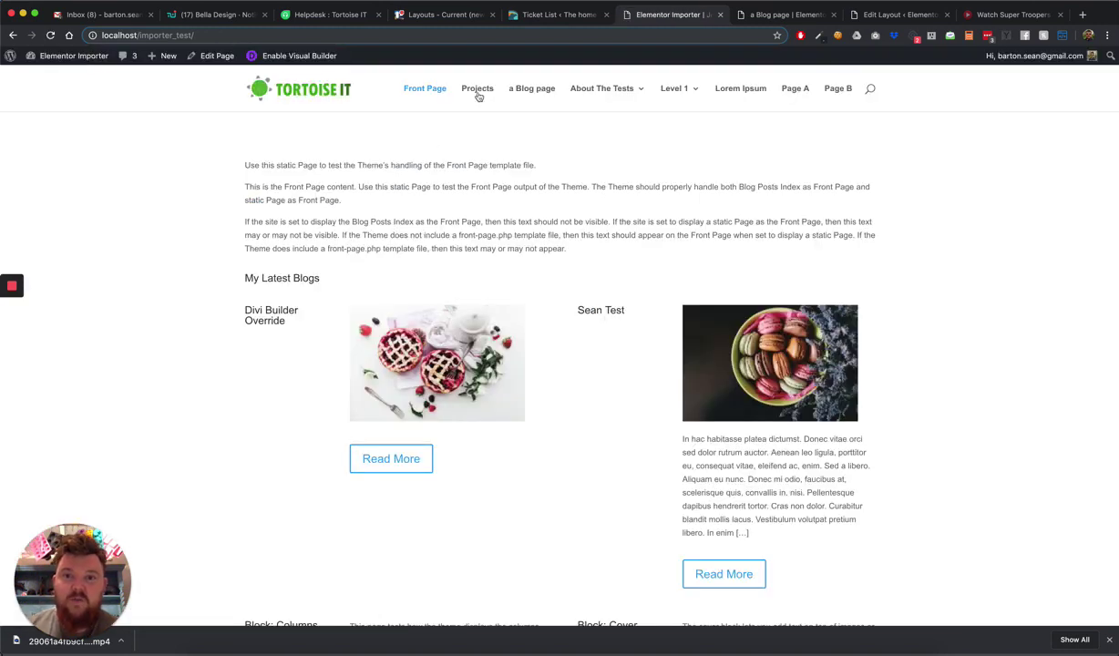
pyautogui.click(481, 92)
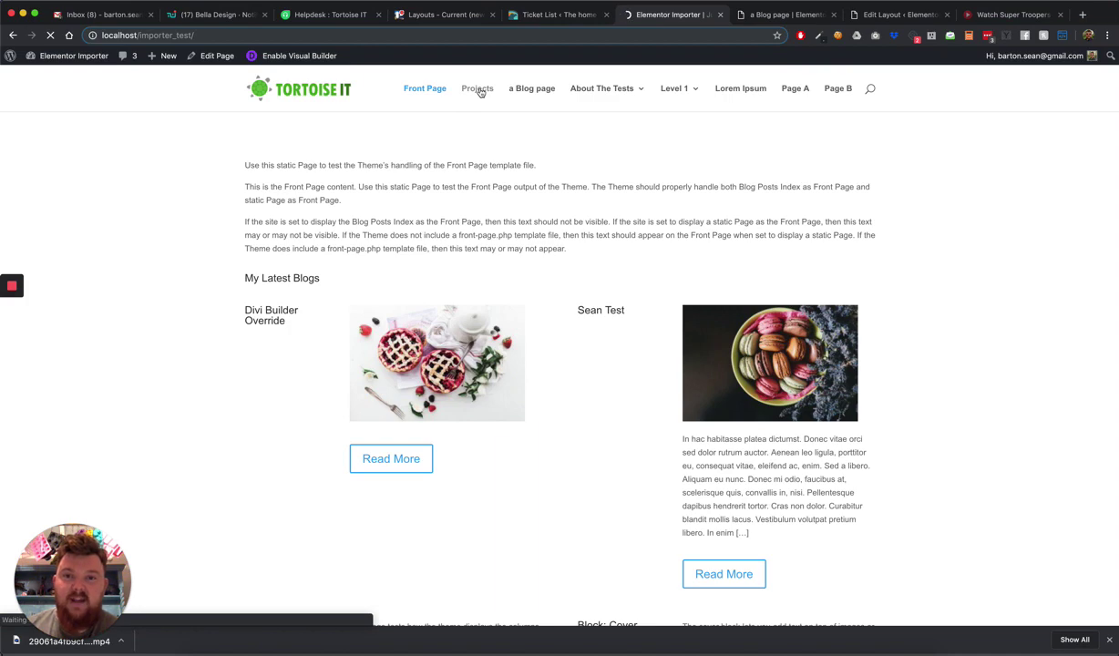
pyautogui.scroll(-3, 446, 222)
pyautogui.scroll(-9, 447, 221)
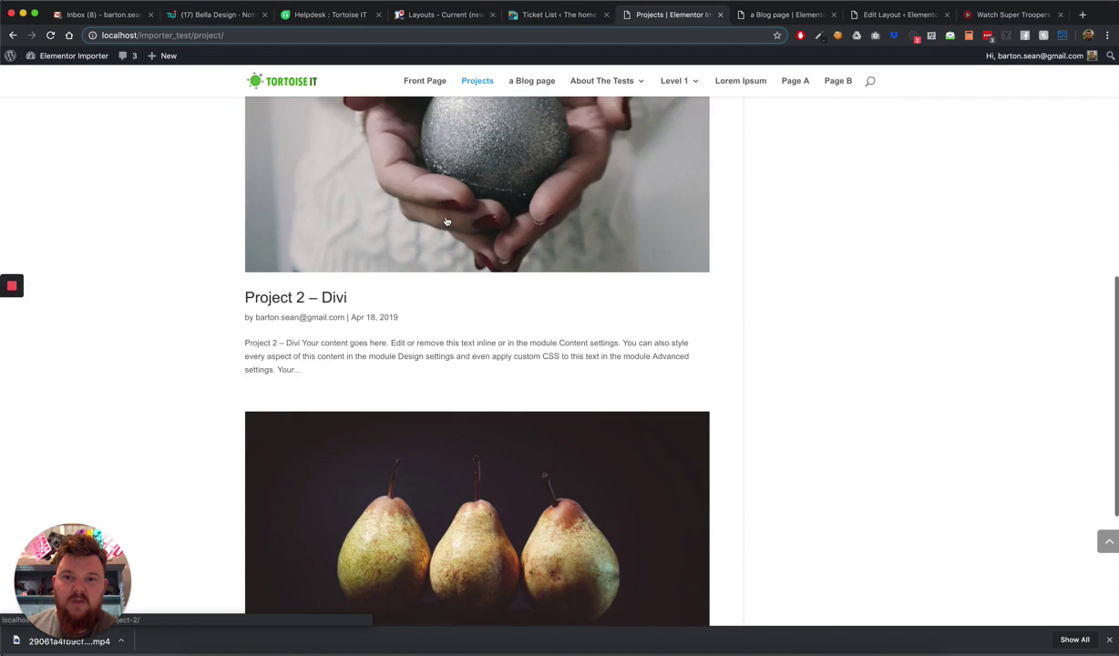
pyautogui.scroll(-2, 445, 220)
pyautogui.scroll(15, 445, 220)
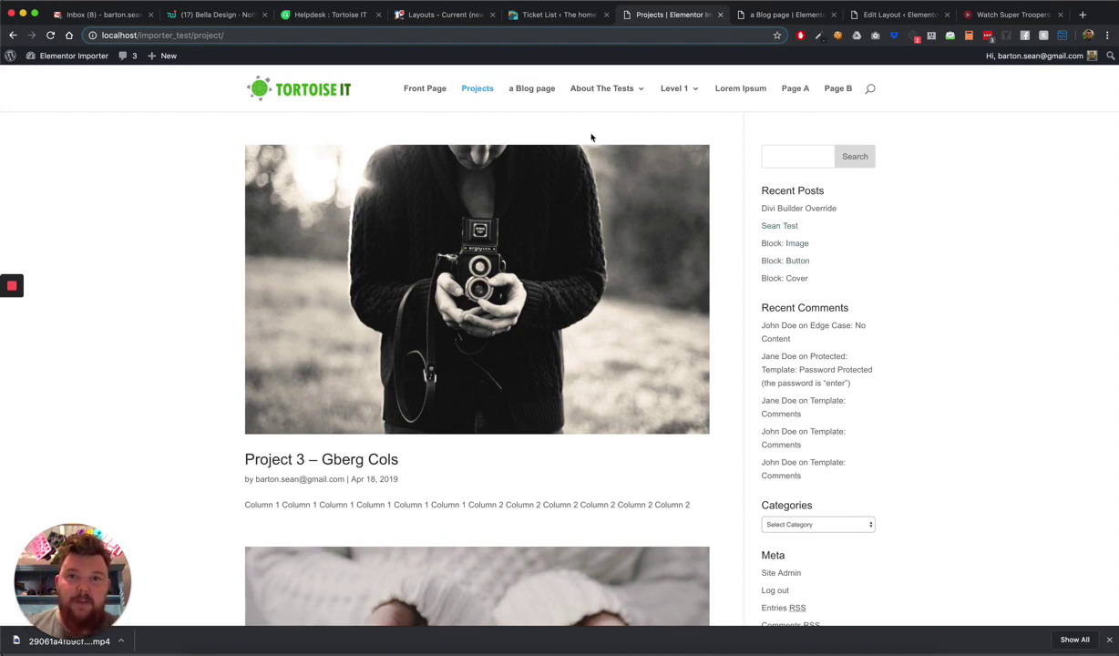
# - Open the blog page and examine how its posts are listed by default
pyautogui.click(531, 99)
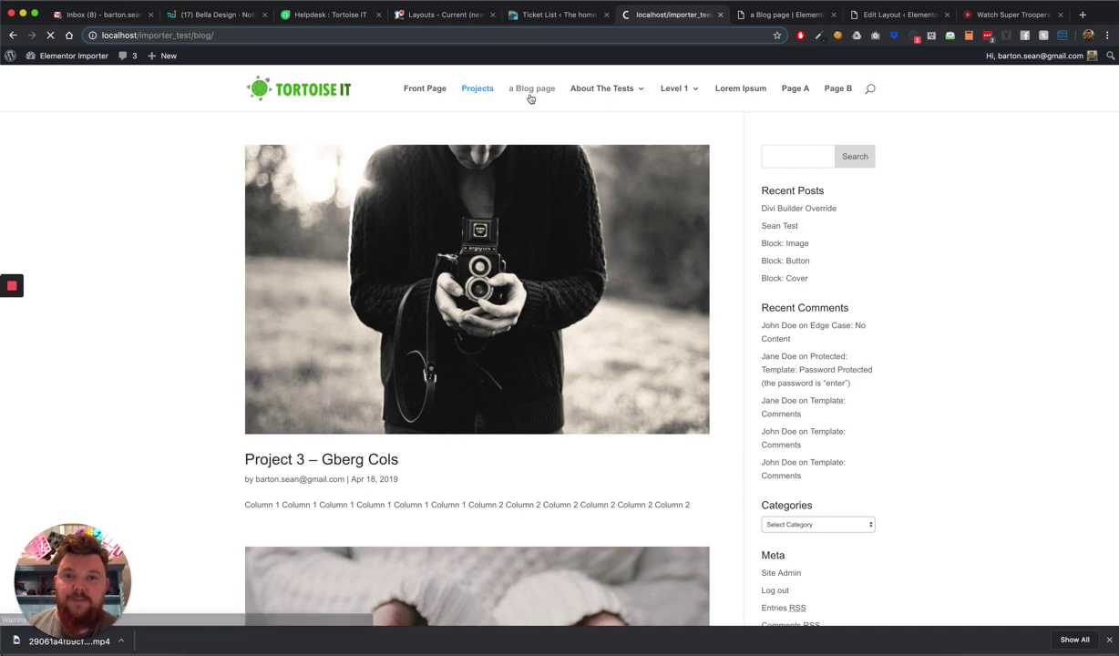
pyautogui.scroll(-3, 438, 290)
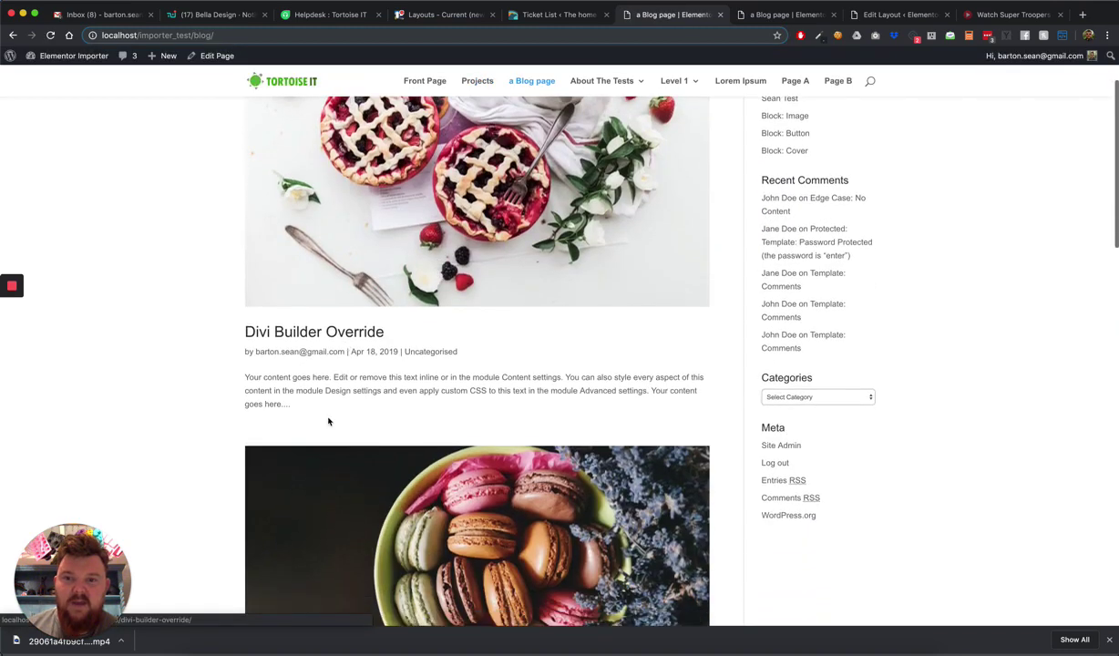
pyautogui.scroll(-6, 462, 369)
pyautogui.scroll(2, 461, 368)
pyautogui.scroll(5, 461, 369)
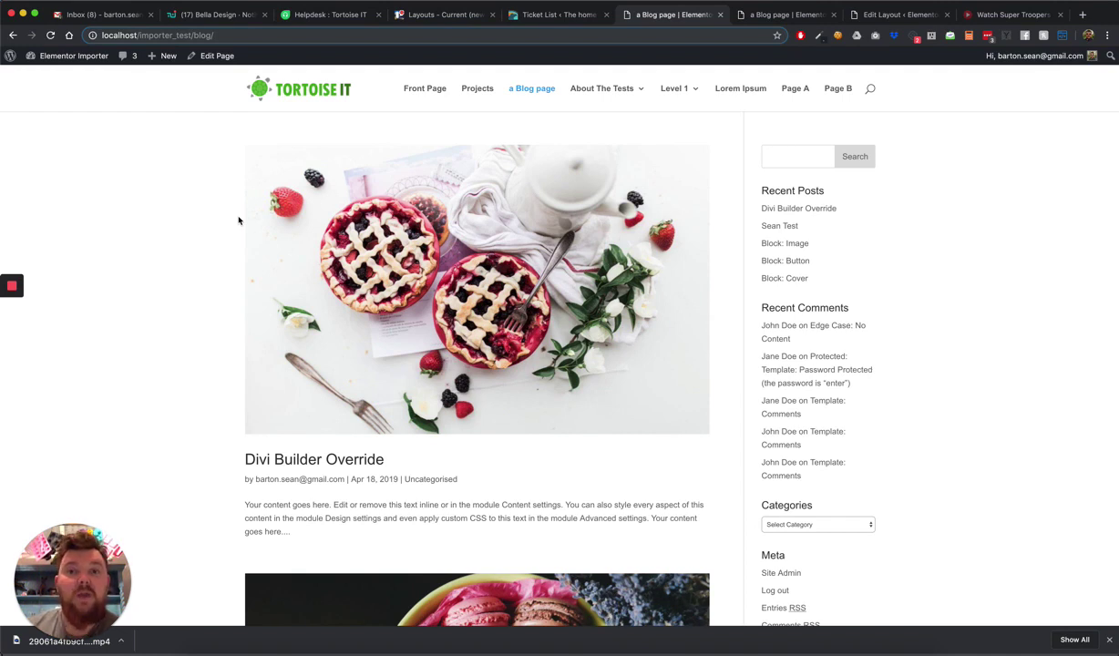
pyautogui.scroll(-5, 239, 221)
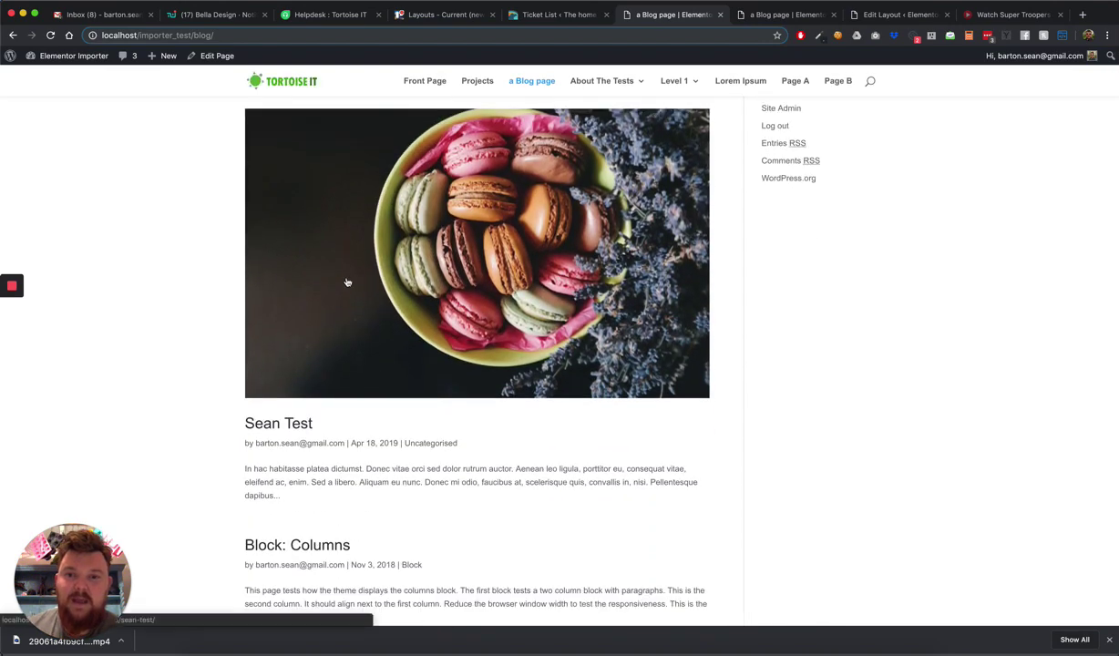
# - Open the blog post with the macarons image and examine its default single post layout down to the comment form
pyautogui.click(288, 428)
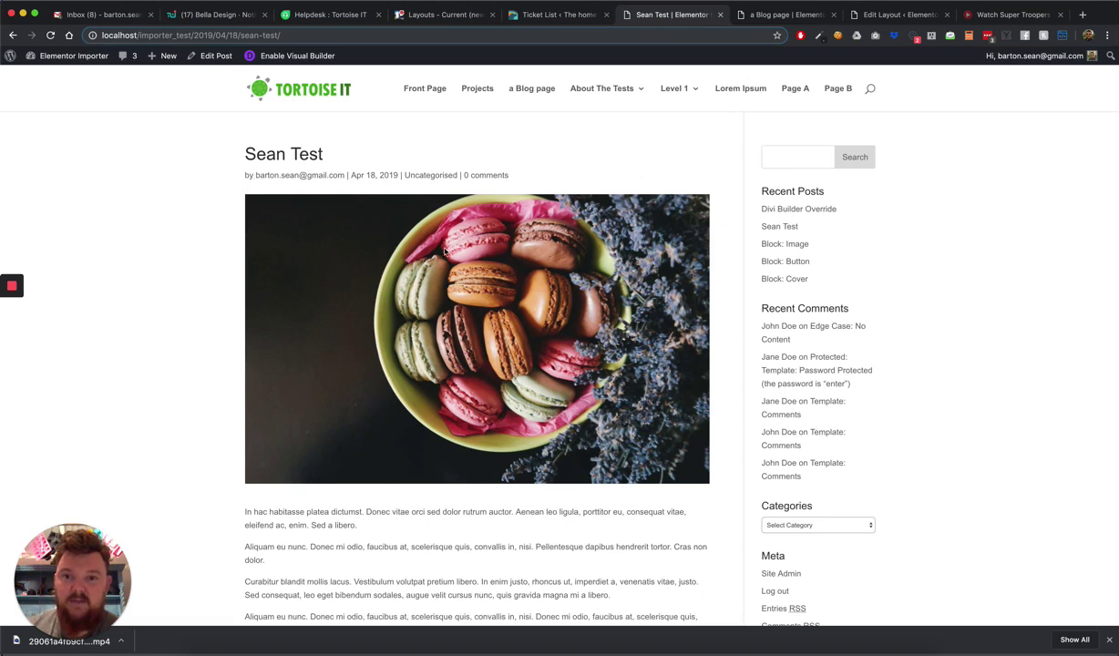
pyautogui.scroll(-8, 419, 347)
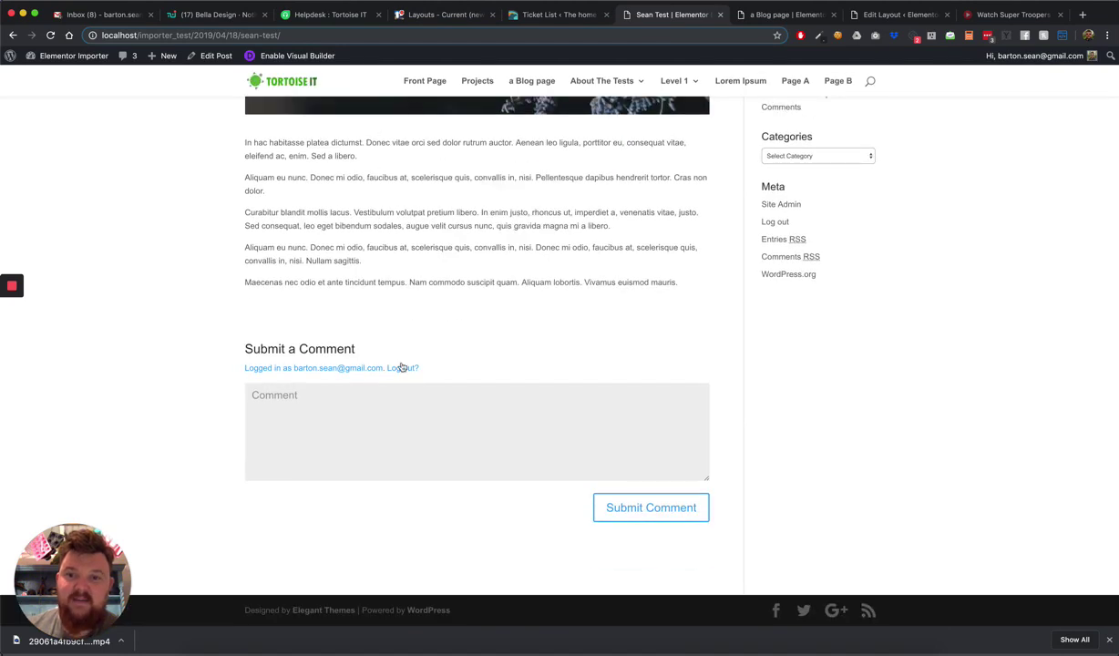
pyautogui.scroll(7, 456, 453)
pyautogui.scroll(2, 460, 454)
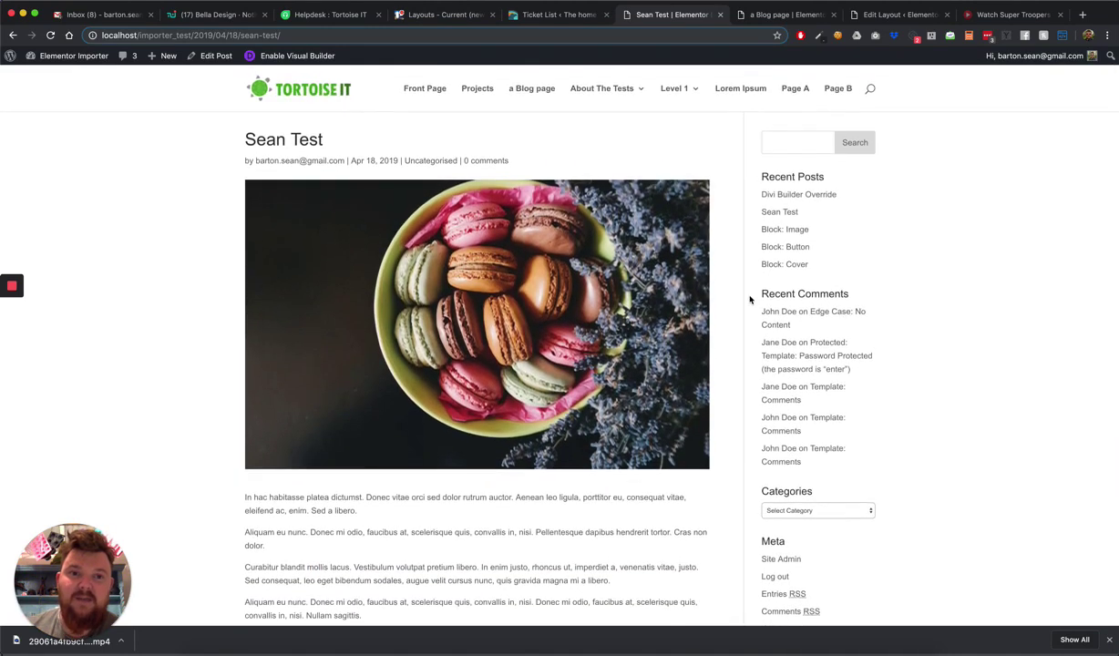
pyautogui.scroll(1, 799, 468)
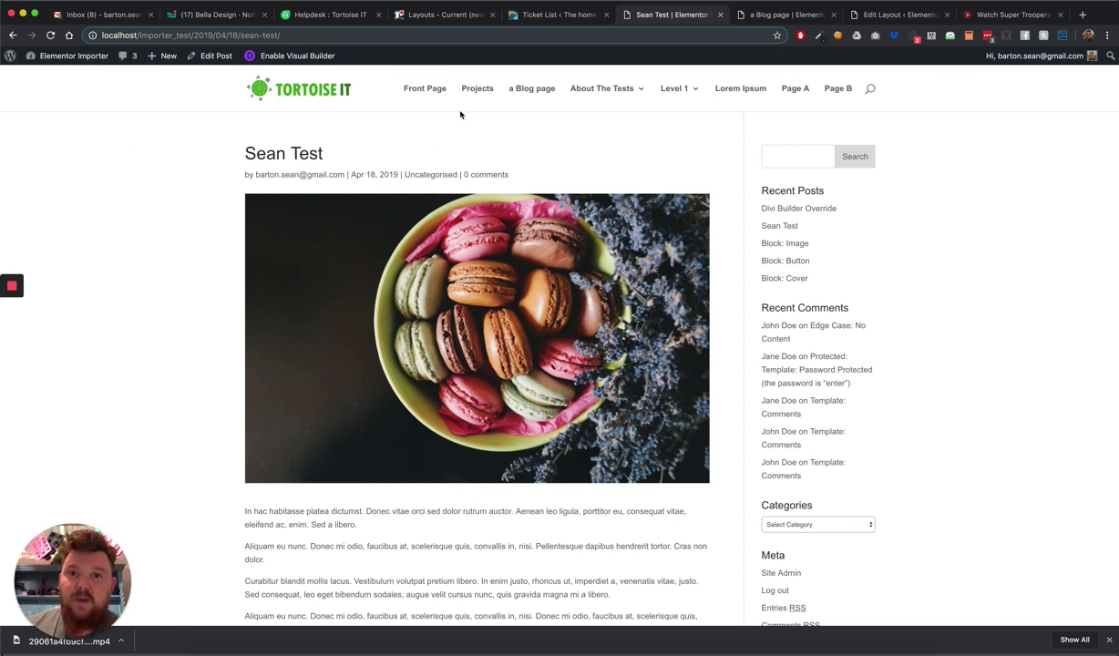
# - Open the CPT Layout Injector settings in the site admin and review the template options for Posts, Pages and Projects
pyautogui.moveTo(70, 57)
pyautogui.click(68, 77)
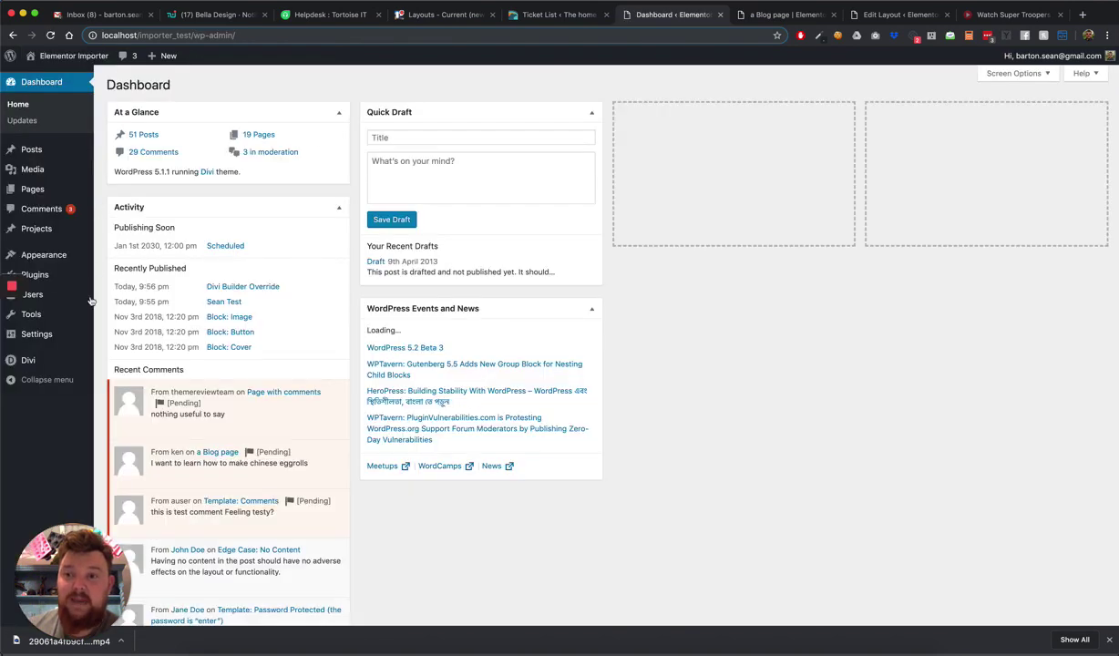
pyautogui.moveTo(64, 333)
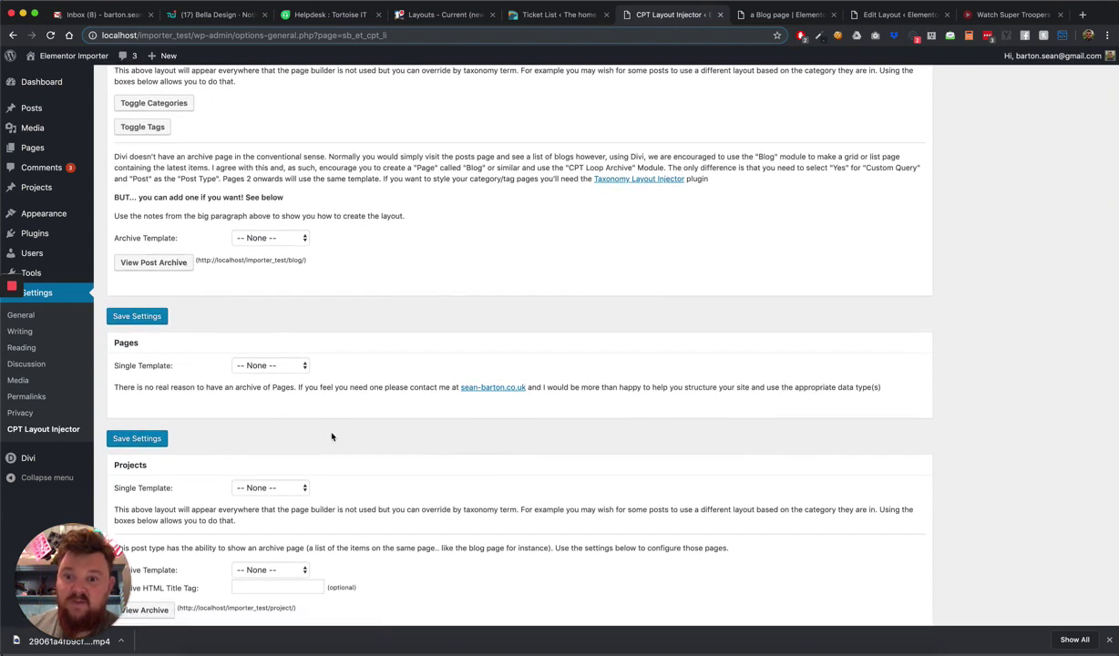
pyautogui.scroll(-2, 332, 436)
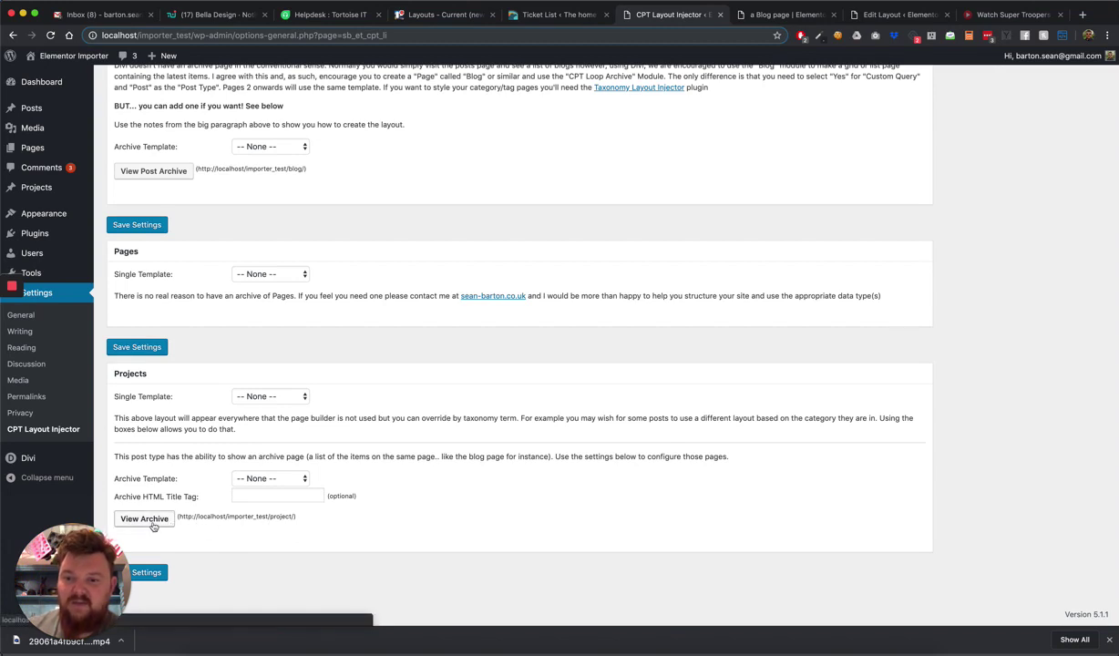
pyautogui.scroll(5, 170, 471)
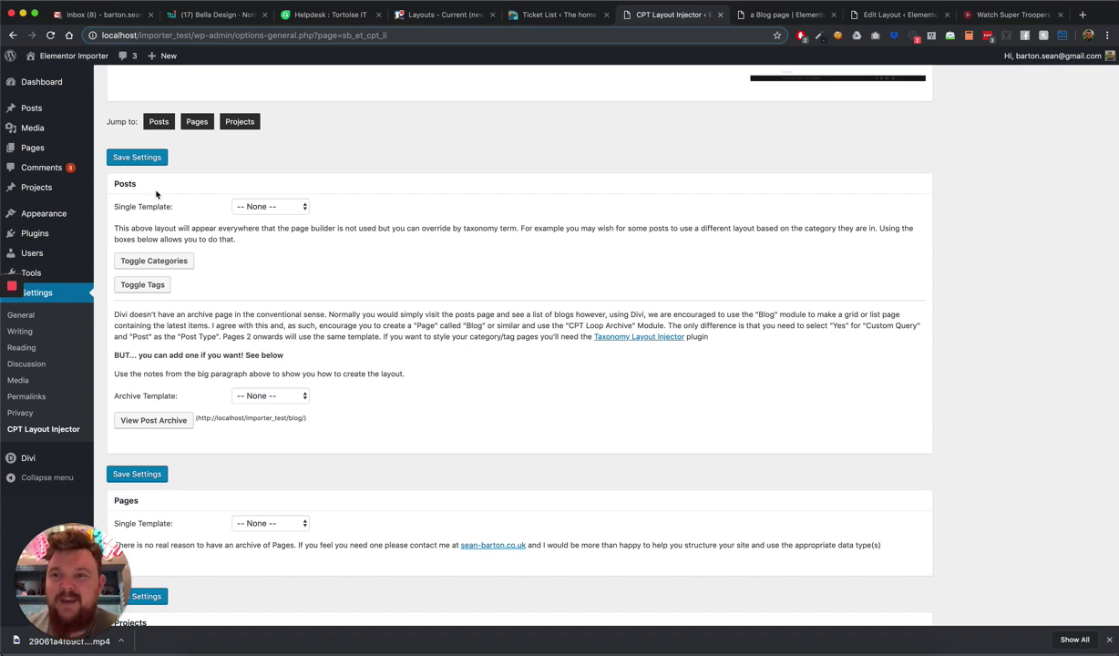
# - Set the Posts single template to Blog Post Layout and the Posts archive template to Blog Archive
pyautogui.click(241, 206)
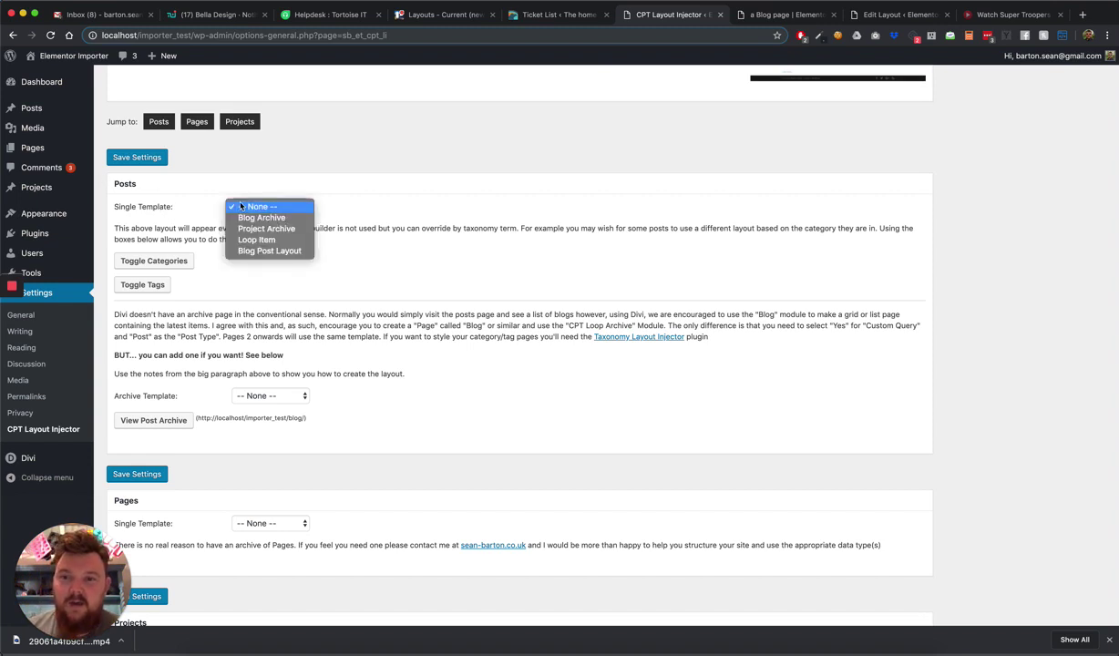
pyautogui.click(263, 250)
pyautogui.scroll(-2, 240, 313)
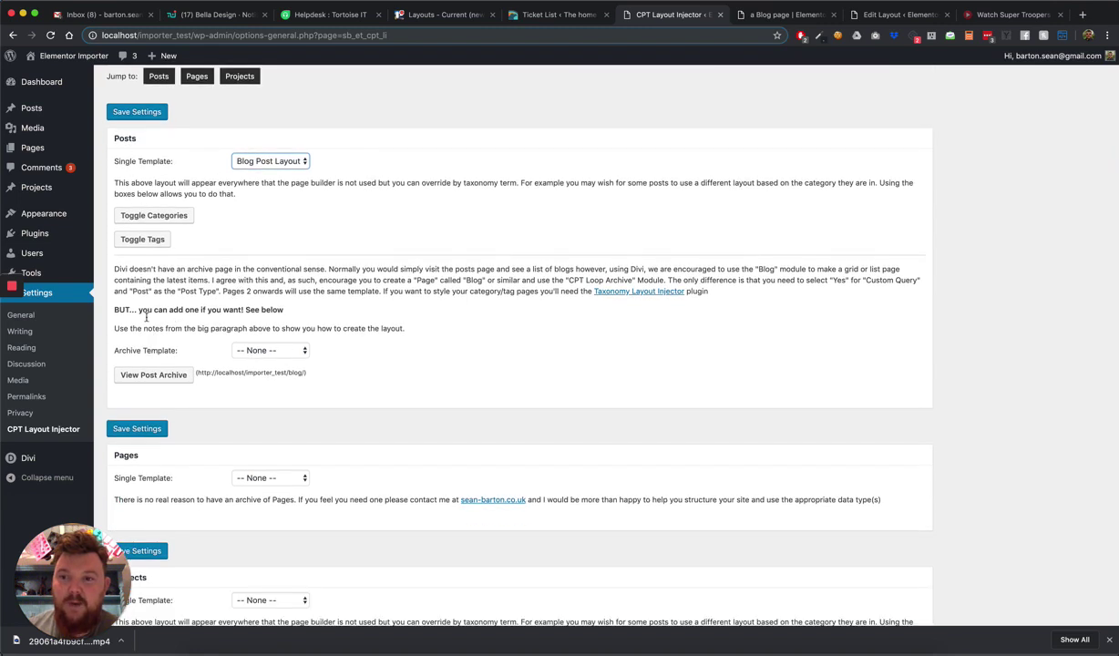
pyautogui.click(267, 349)
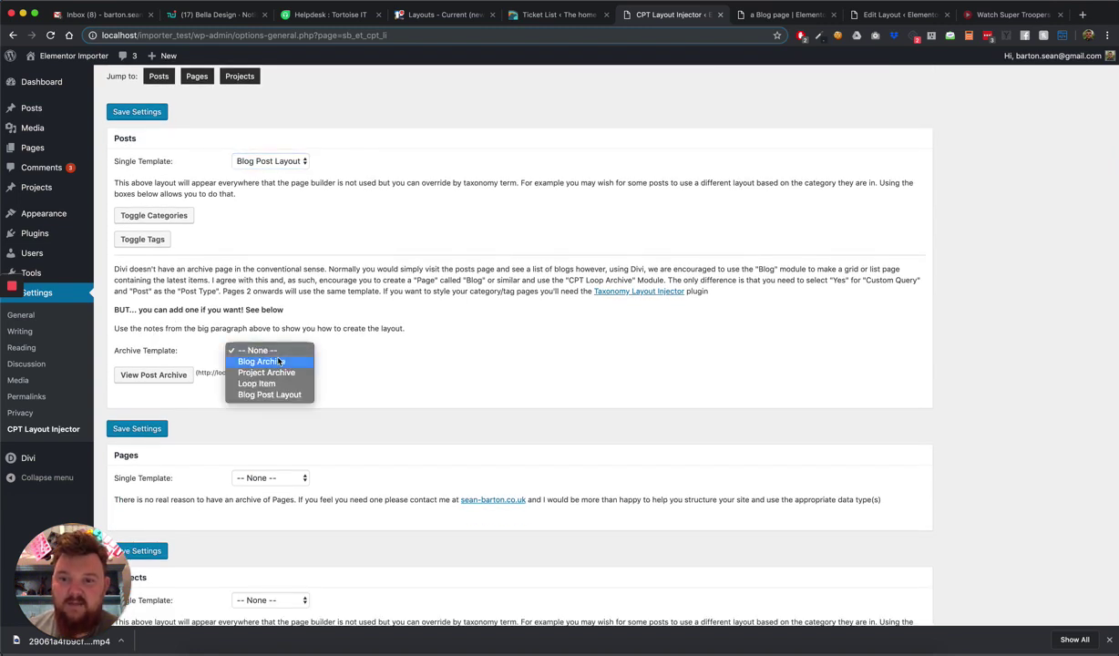
pyautogui.click(279, 362)
# - Set the Projects single template to Blog Post Layout and its archive template to Project Archive, and save the settings
pyautogui.scroll(-5, 337, 412)
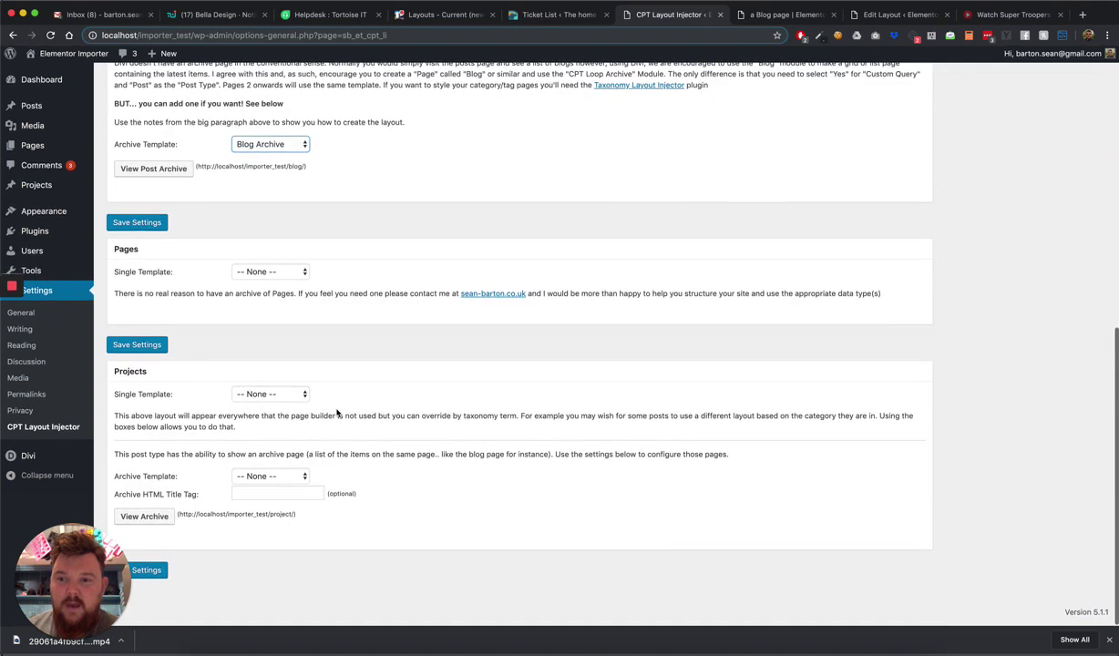
pyautogui.click(260, 395)
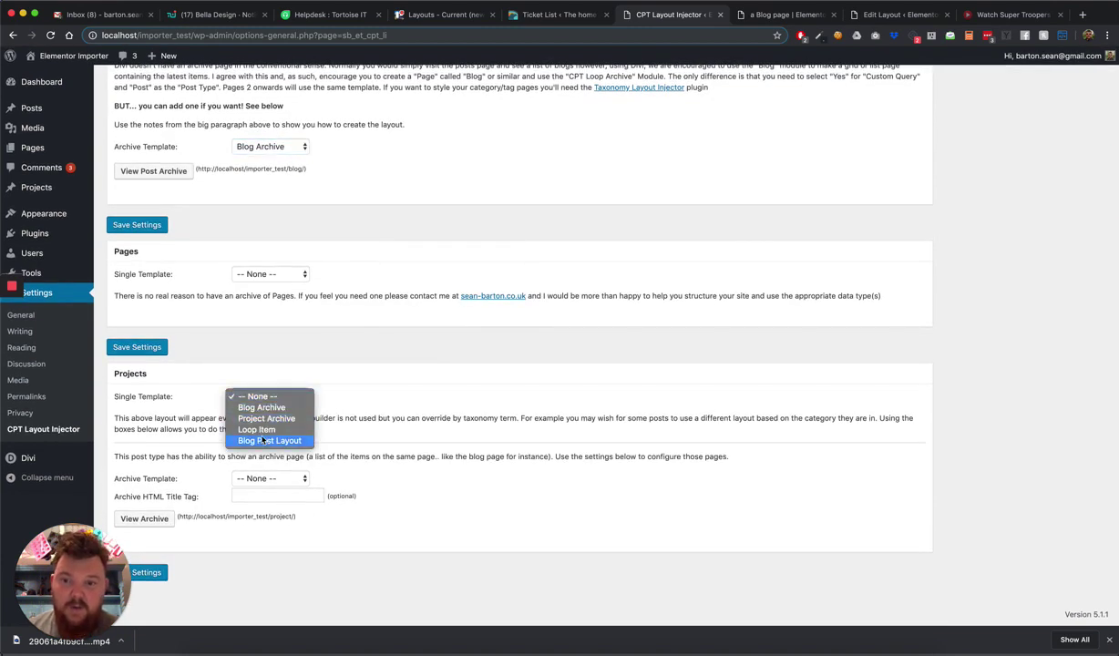
pyautogui.click(266, 440)
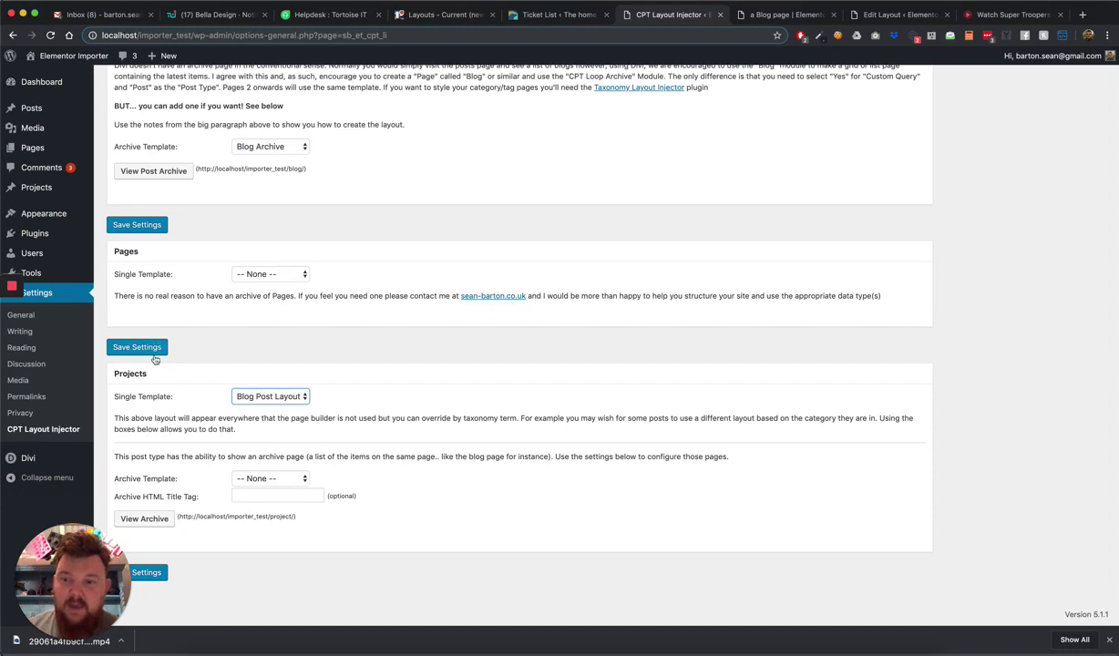
pyautogui.click(248, 479)
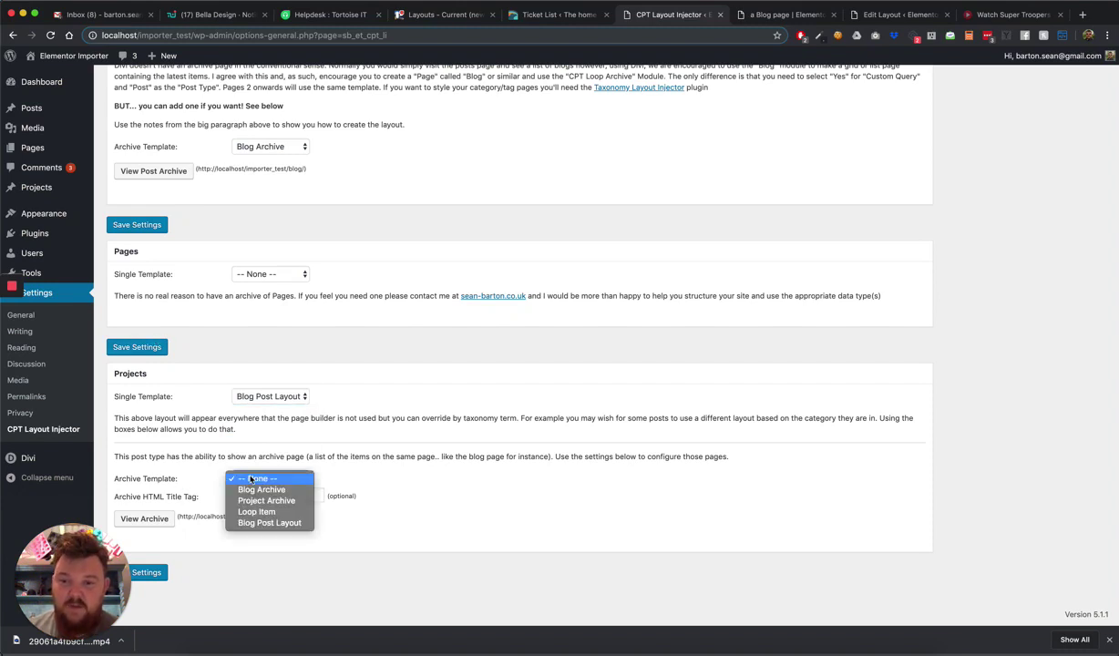
pyautogui.click(264, 500)
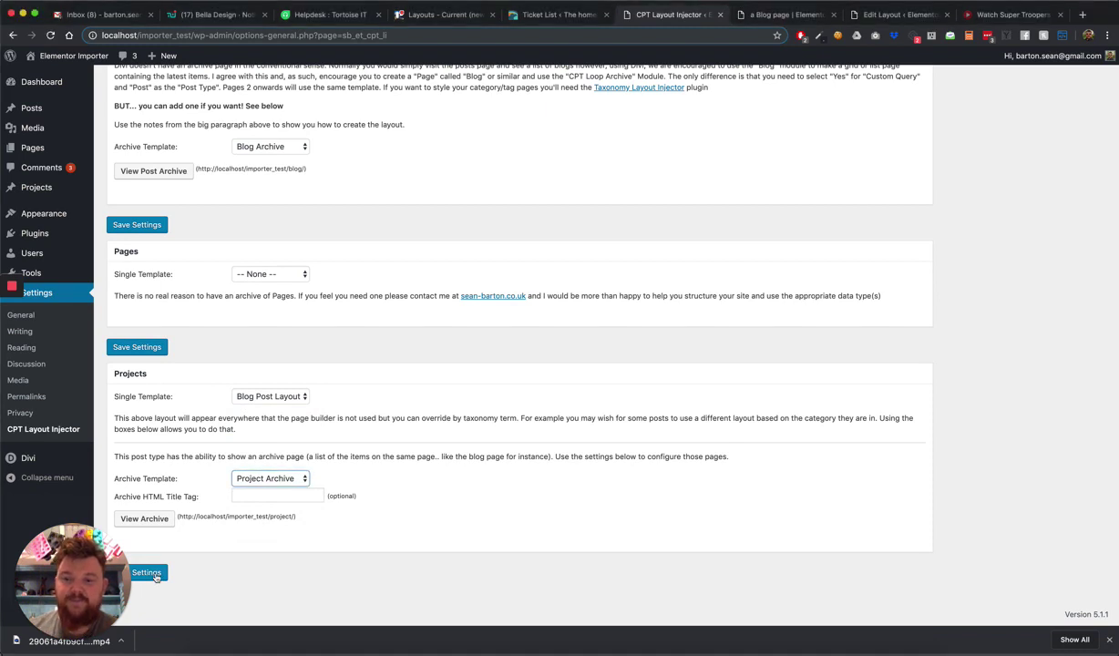
pyautogui.click(130, 347)
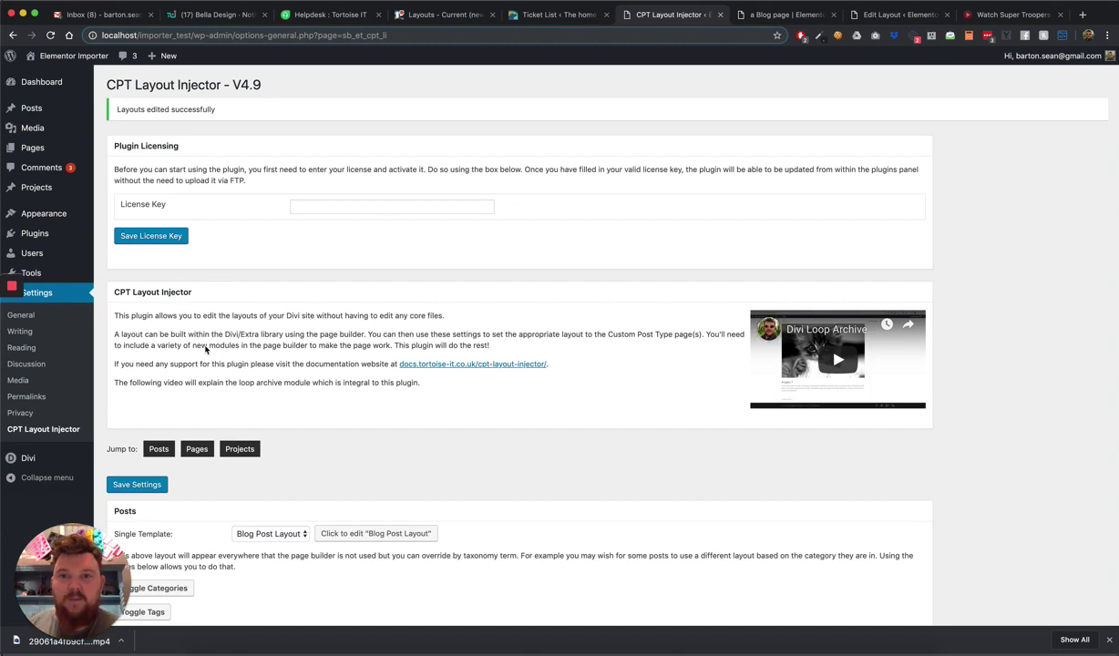
# - Return to the site's front end and examine the Projects archive page with its assigned Project Archive layout
pyautogui.click(87, 73)
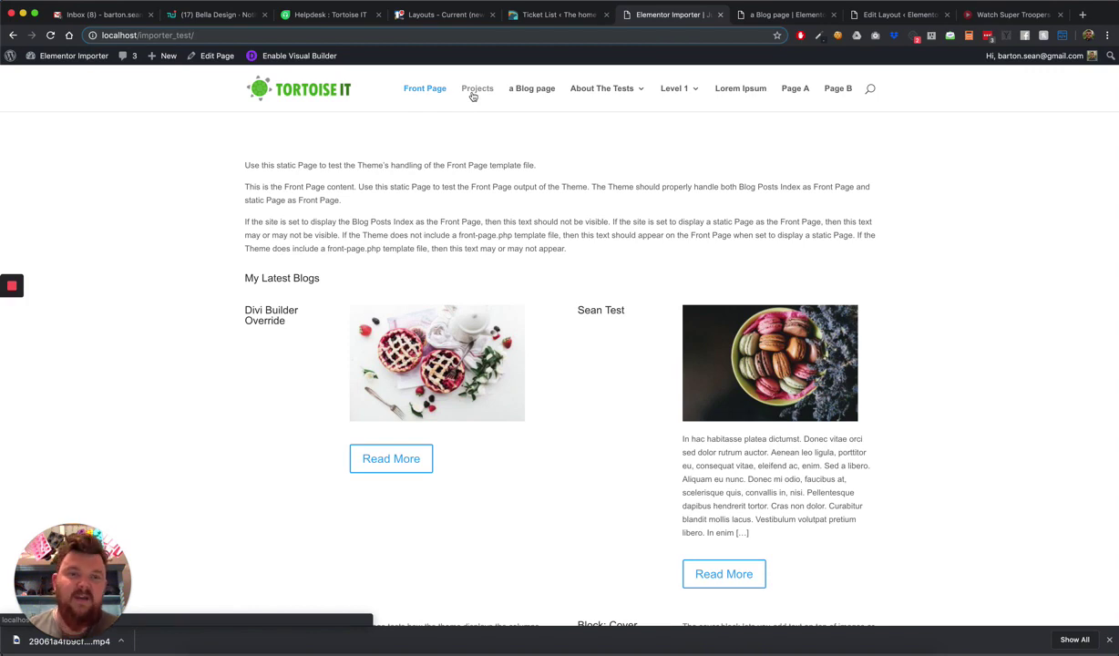
pyautogui.click(472, 92)
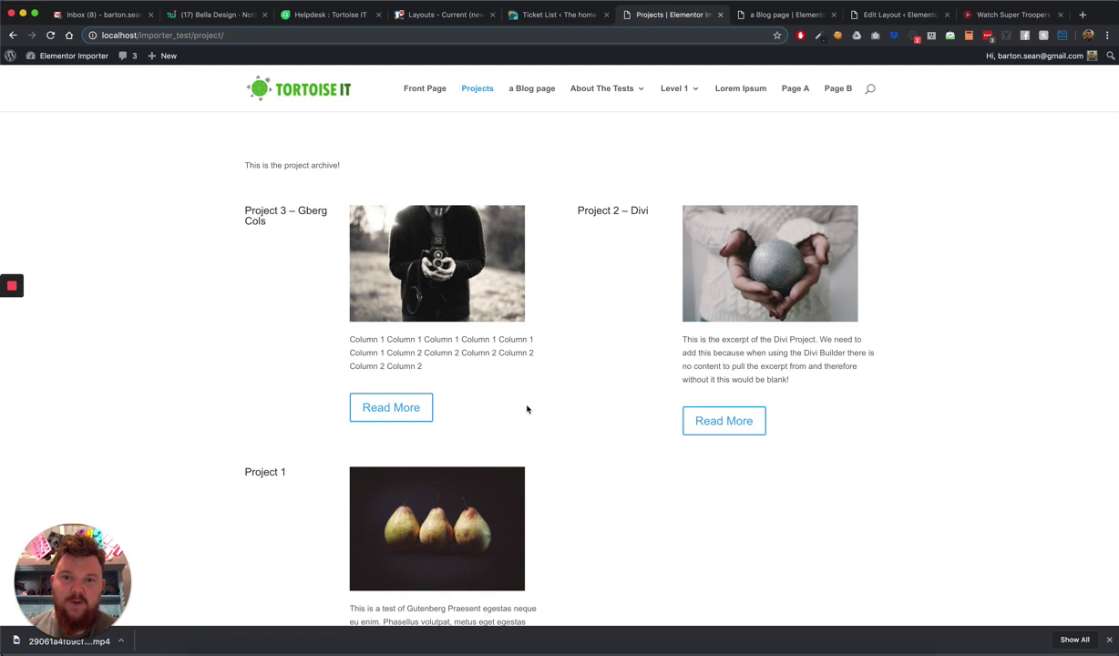
pyautogui.scroll(-2, 689, 587)
pyautogui.scroll(-3, 688, 586)
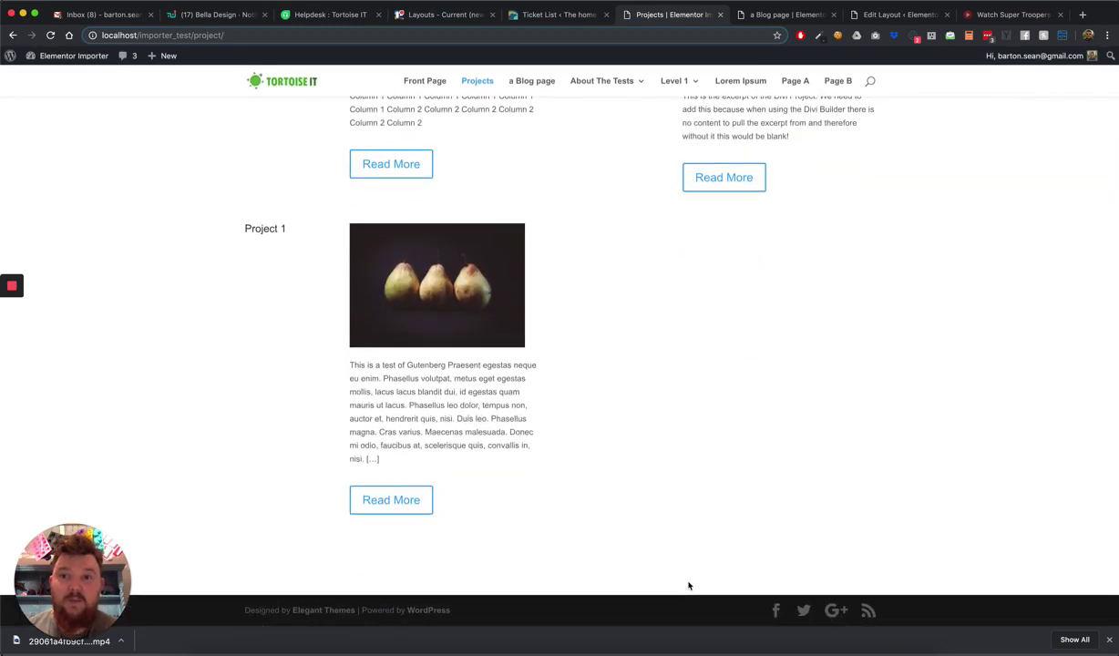
pyautogui.scroll(5, 688, 586)
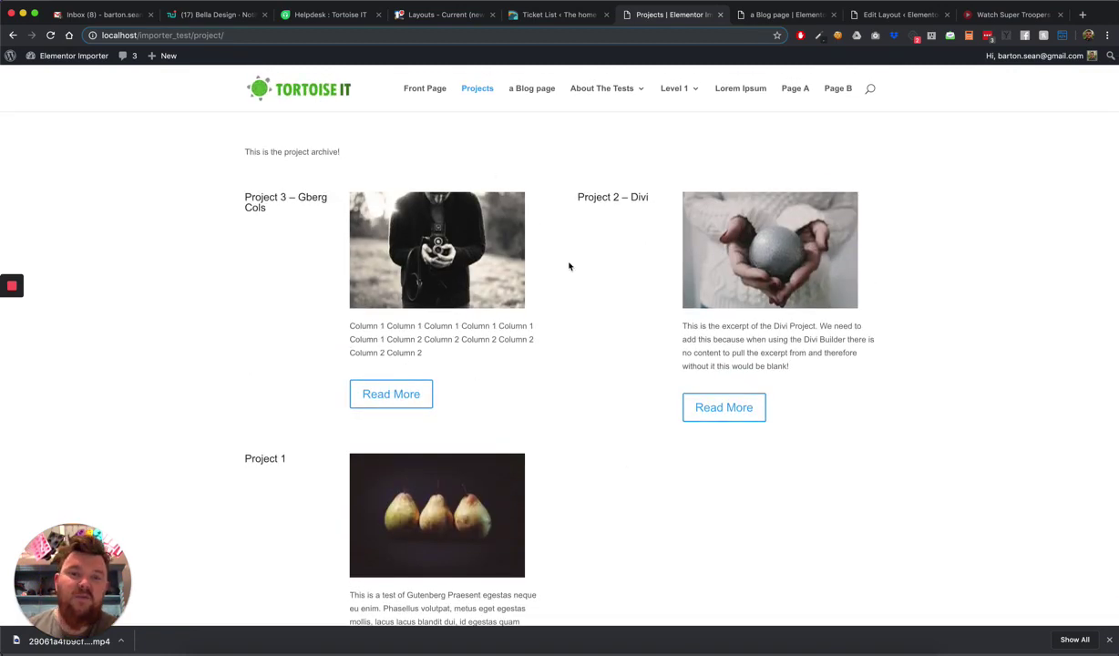
# - Open the Project 3 – Gberg Cols project from the archive to check its single project layout
pyautogui.scroll(-2, 572, 487)
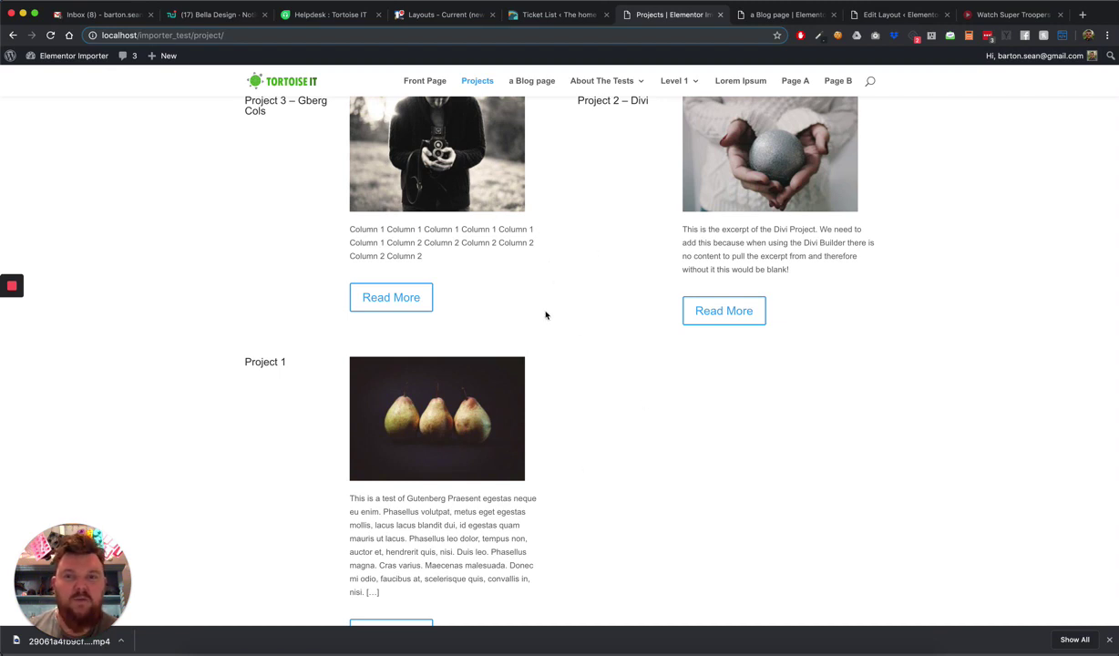
pyautogui.scroll(3, 546, 315)
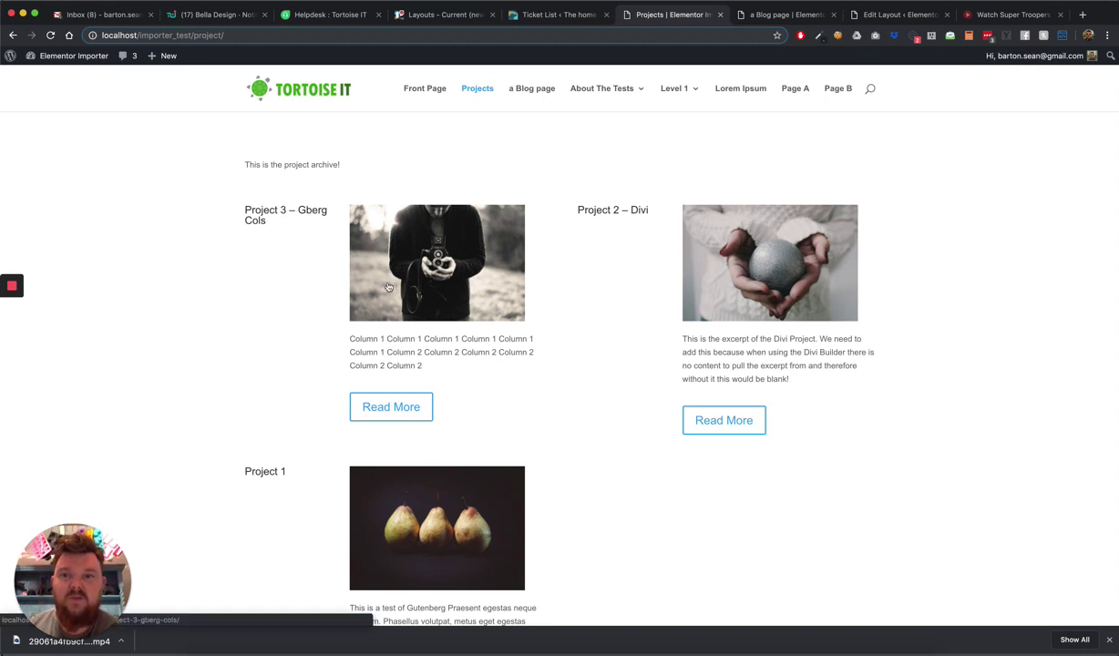
pyautogui.click(413, 266)
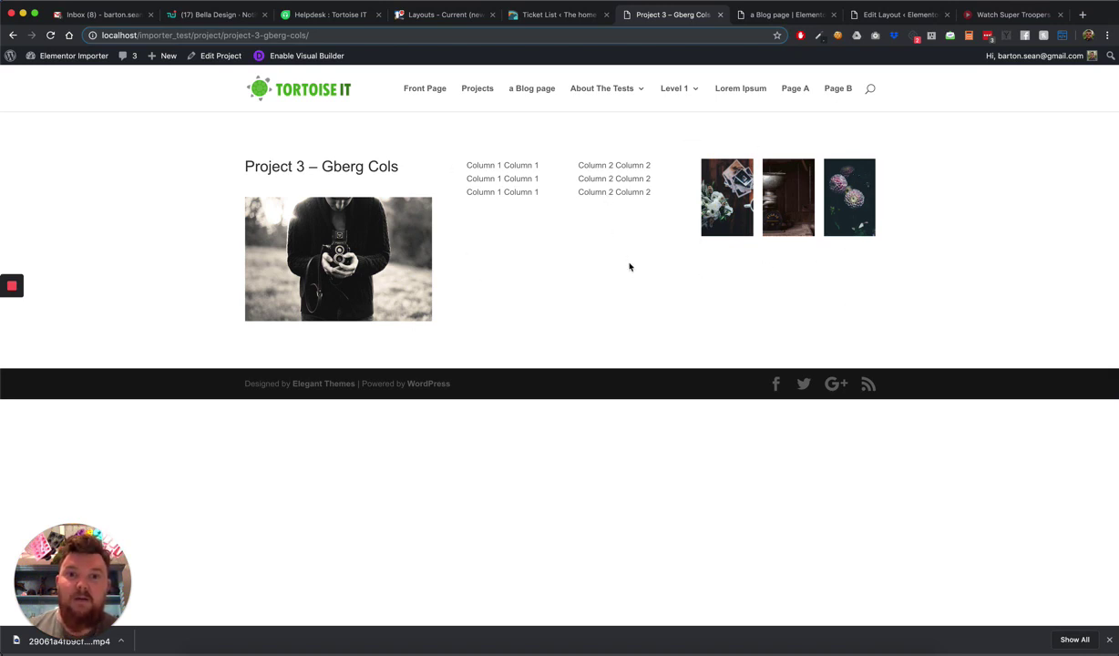
# - Go back to the Projects archive and open Project 1 to check its single project layout
pyautogui.hscroll(-5, 637, 264)
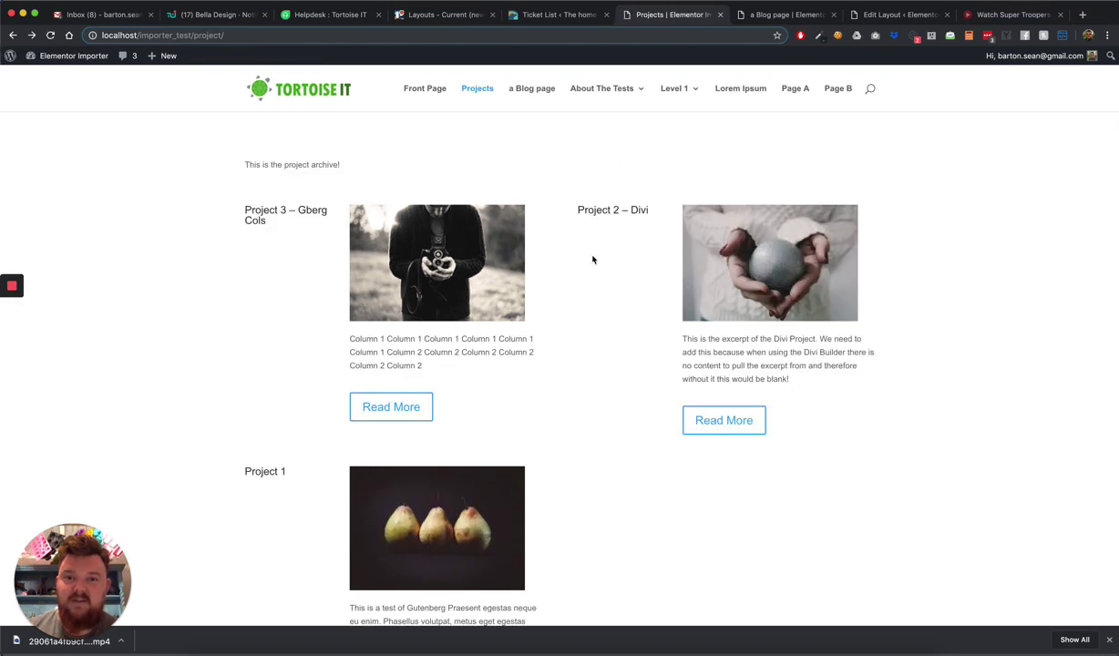
pyautogui.click(445, 518)
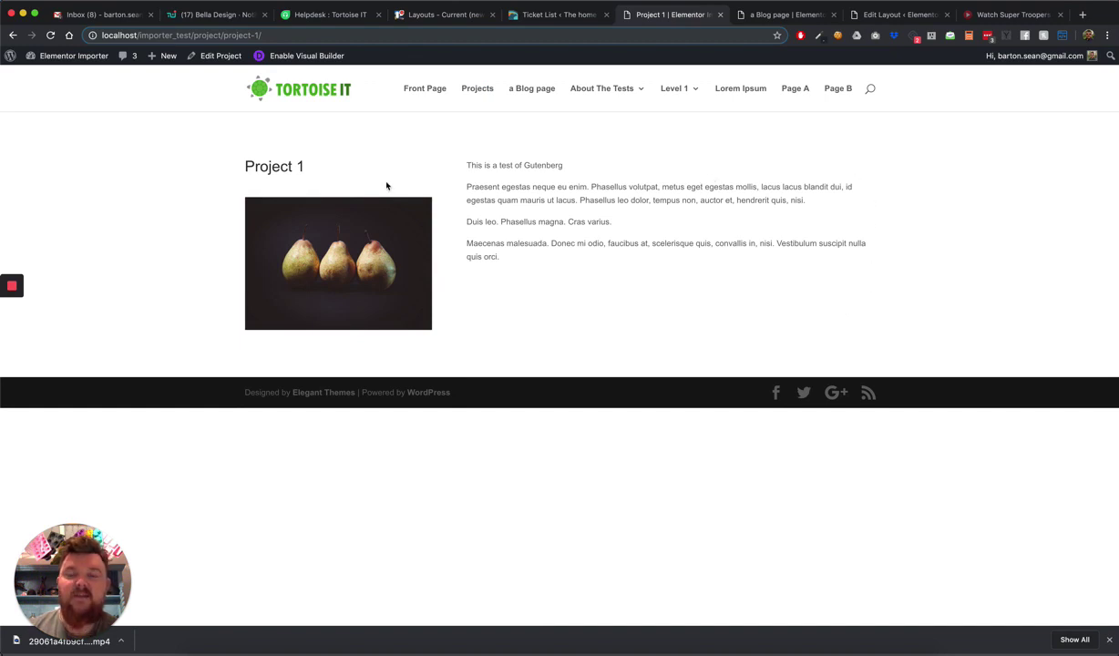
# - Open a Blog page and examine its archive layout, from the header and sidebar through the post list to the pagination
pyautogui.click(517, 91)
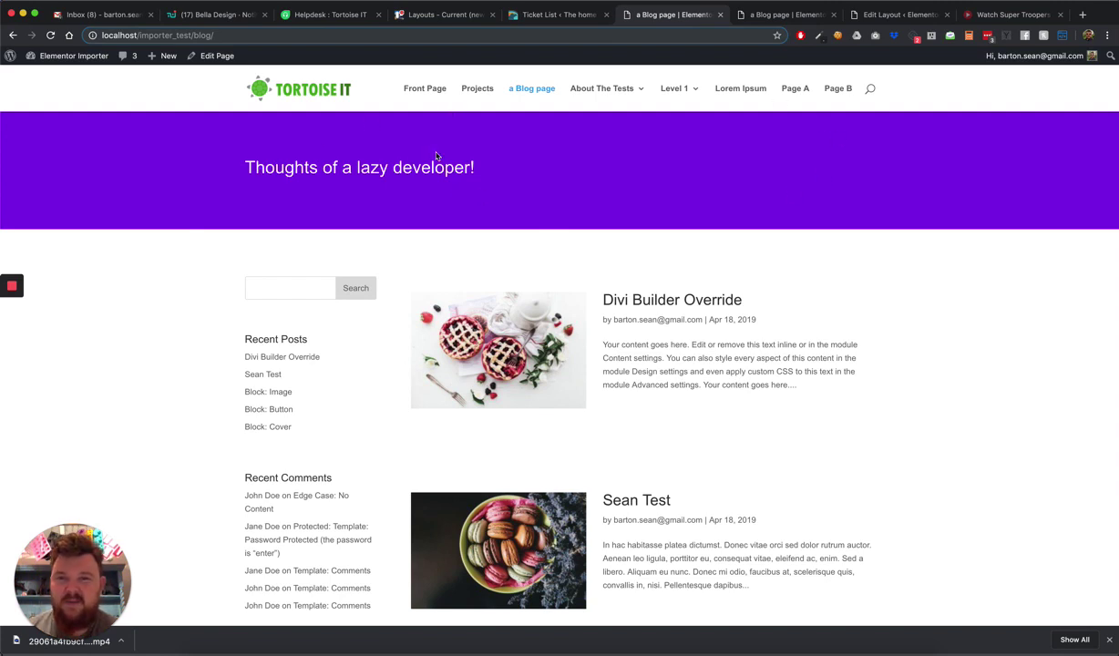
pyautogui.scroll(-2, 404, 365)
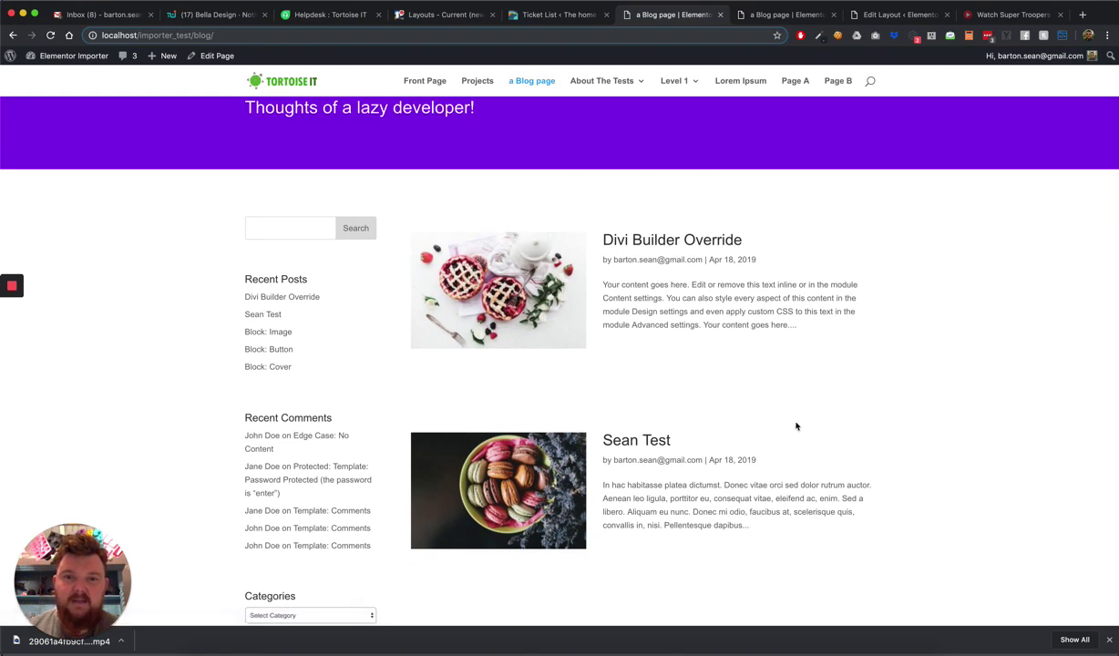
pyautogui.scroll(-5, 549, 349)
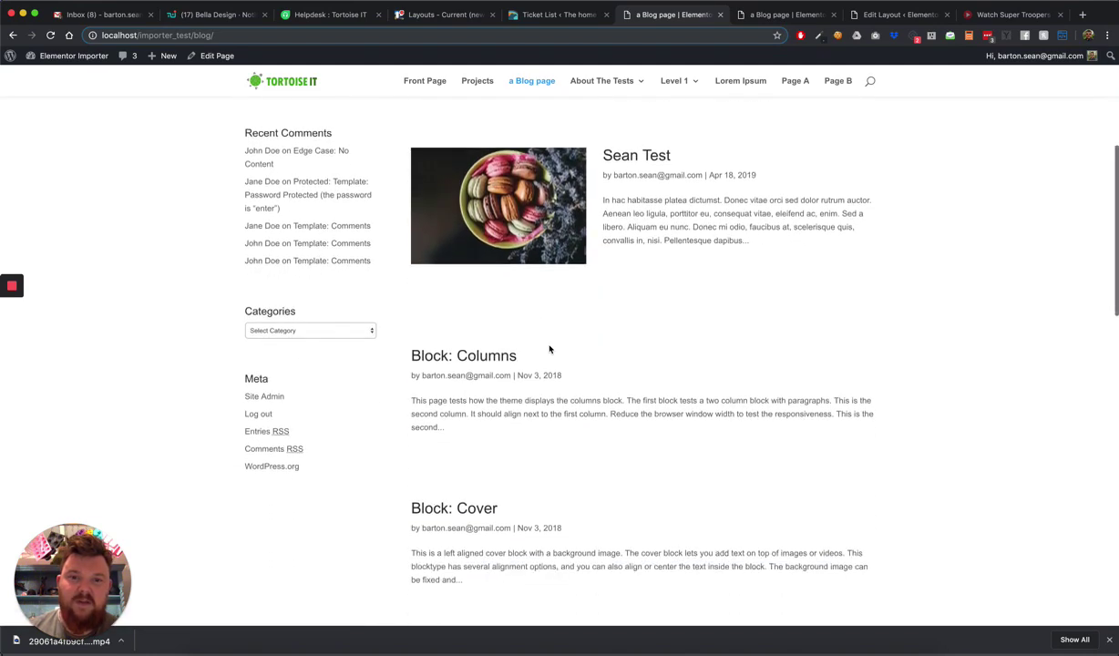
pyautogui.scroll(-10, 549, 349)
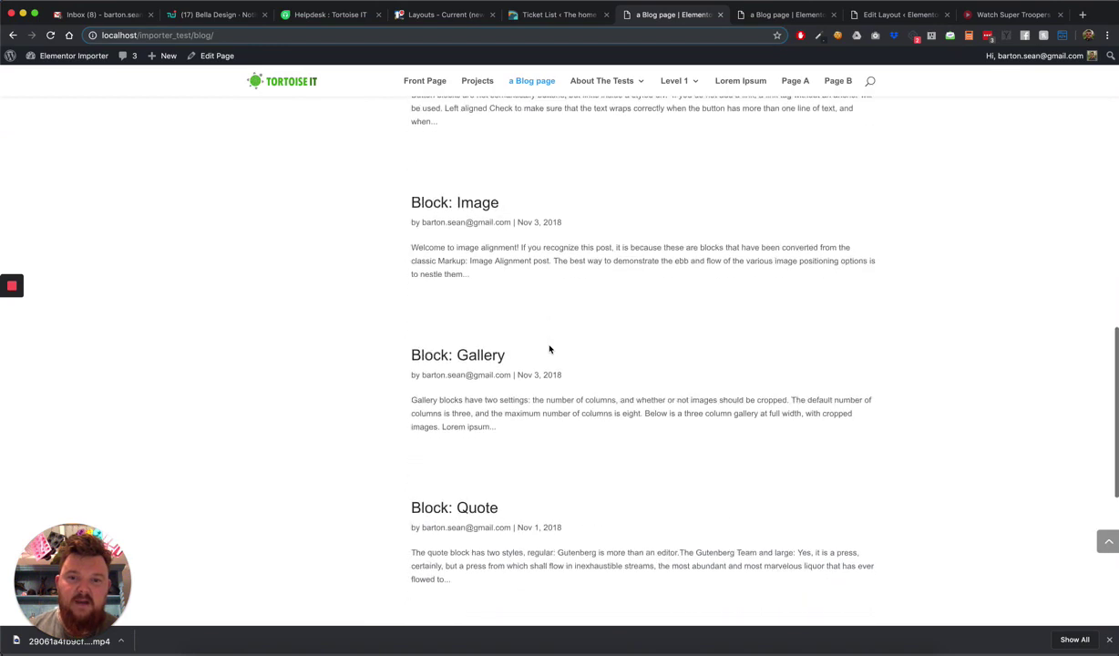
pyautogui.scroll(-7, 550, 349)
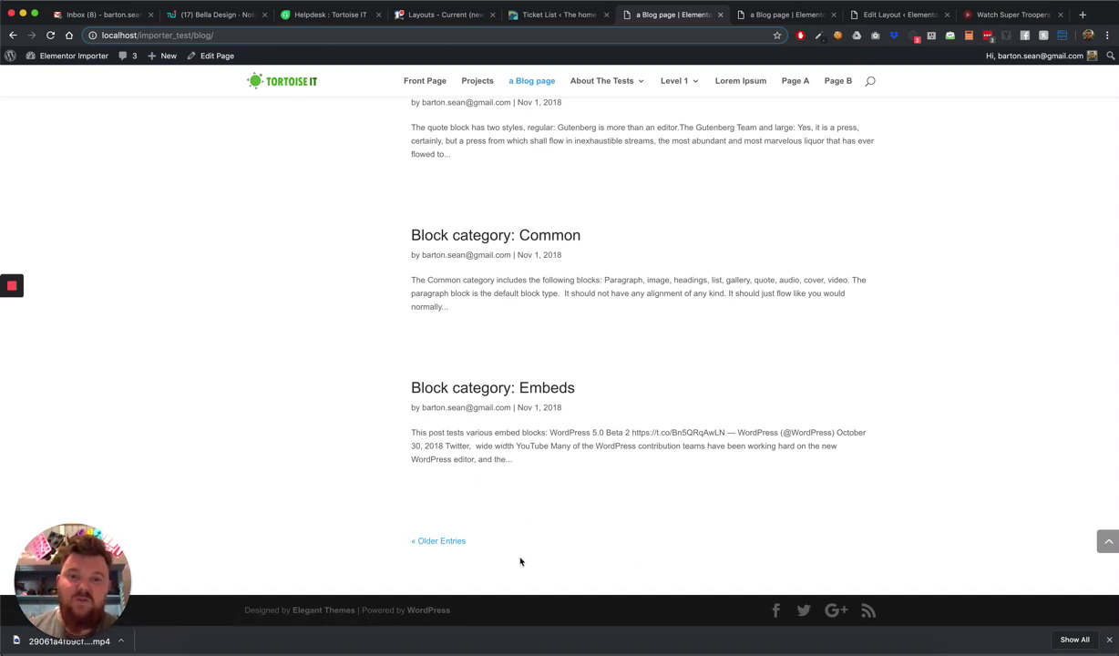
pyautogui.scroll(6, 521, 561)
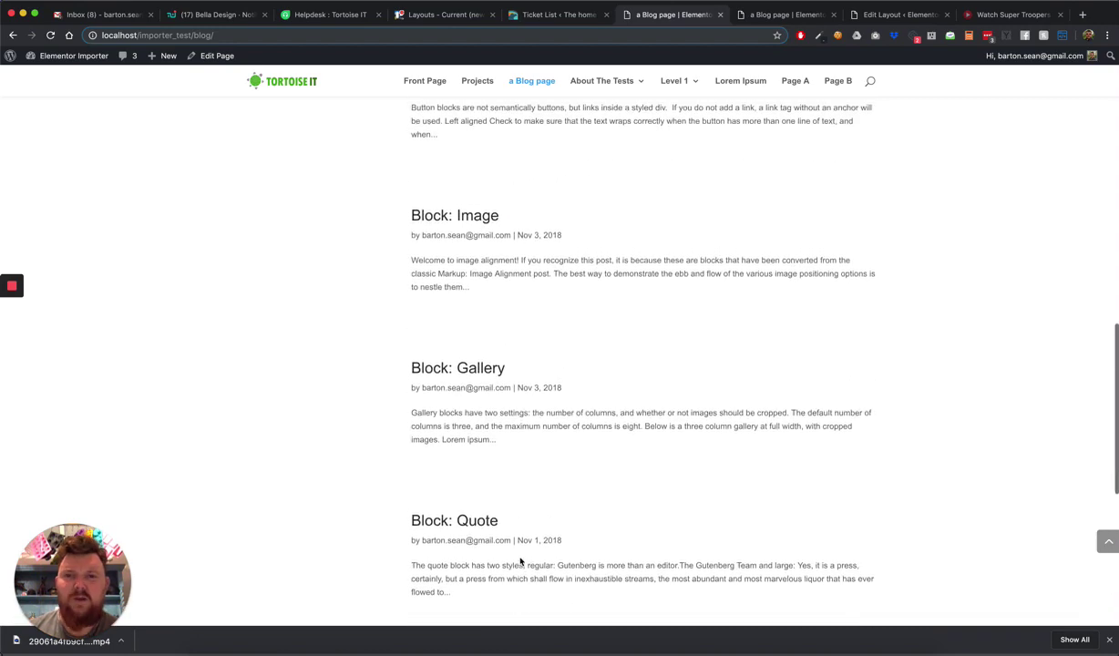
pyautogui.scroll(8, 520, 562)
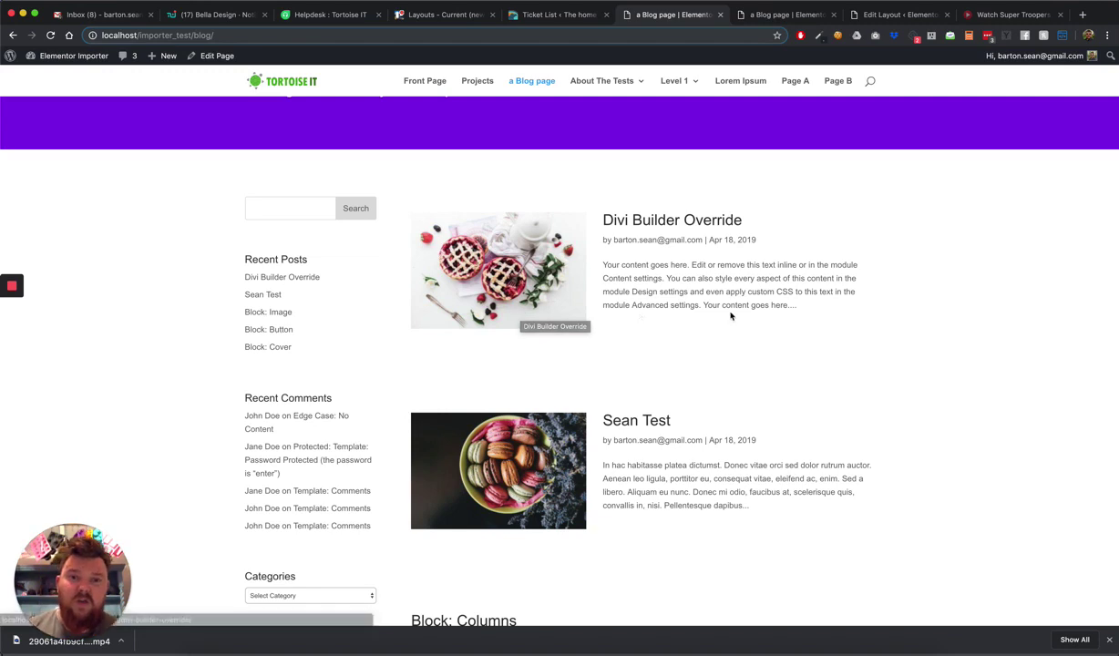
pyautogui.scroll(-5, 731, 316)
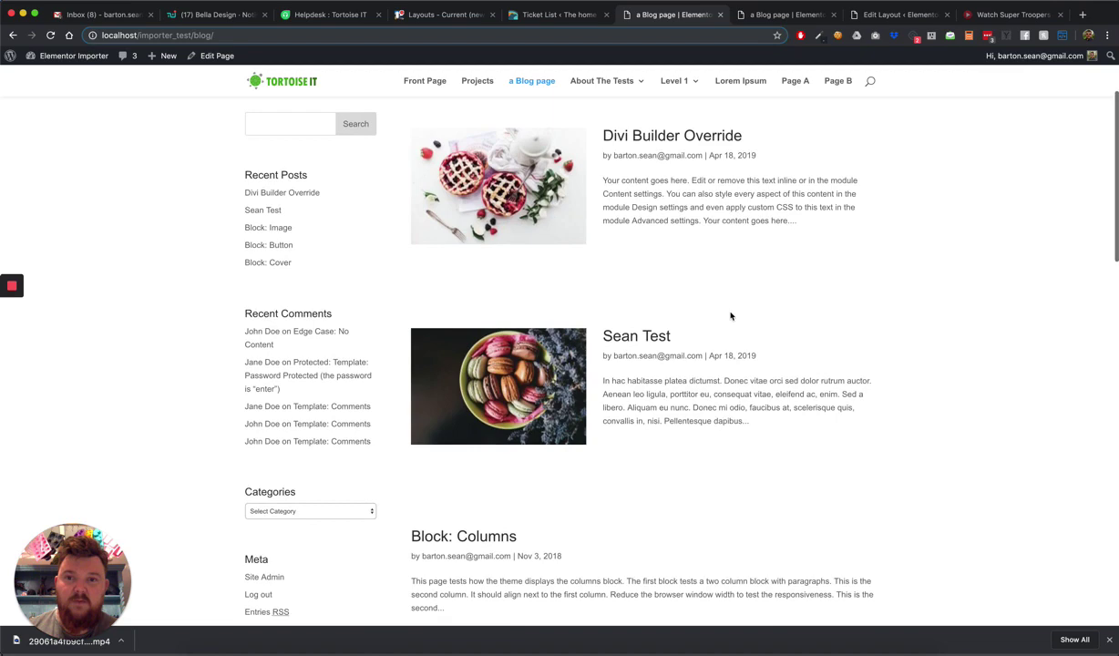
pyautogui.scroll(-7, 731, 316)
pyautogui.scroll(10, 731, 316)
pyautogui.scroll(3, 731, 316)
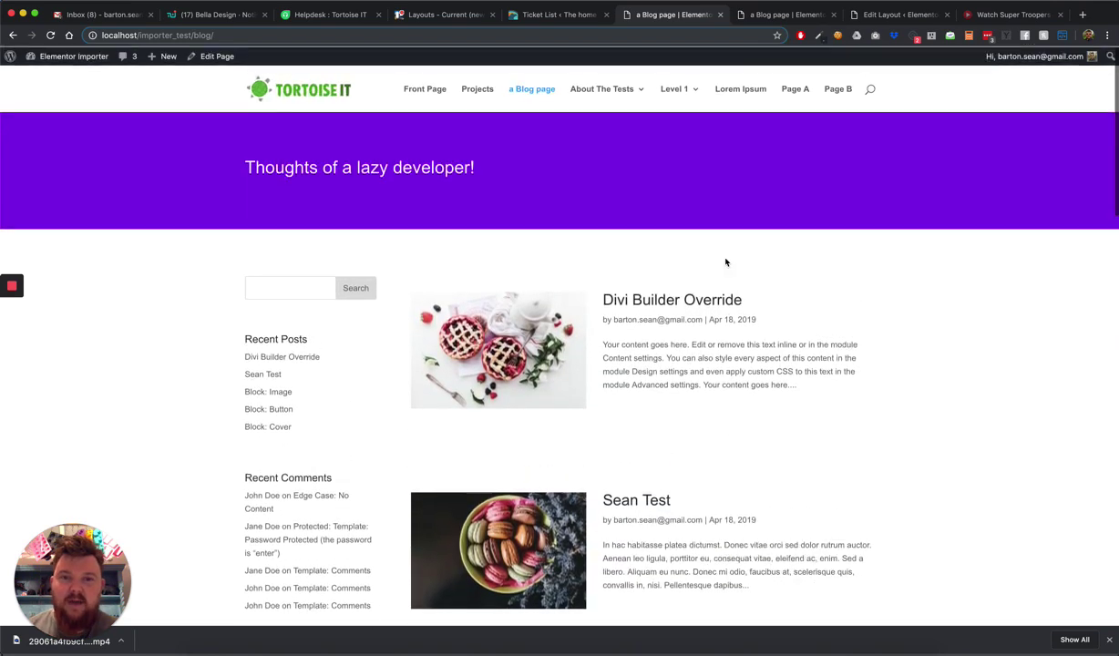